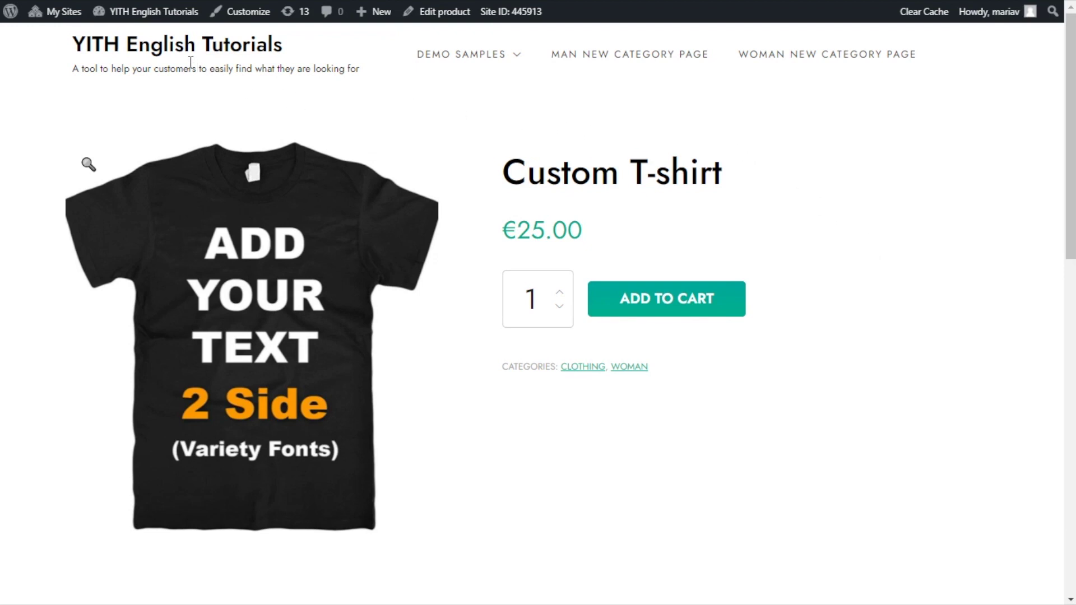
# - Go from the WordPress dashboard to the YITH Product Add-ons blocks page
pyautogui.moveTo(147, 12)
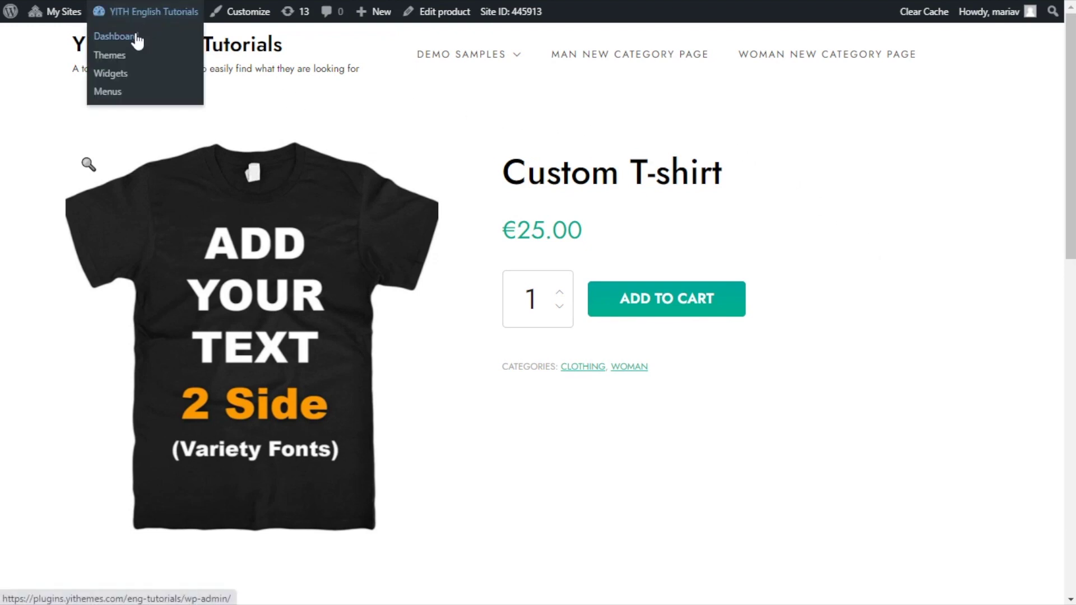
pyautogui.click(135, 36)
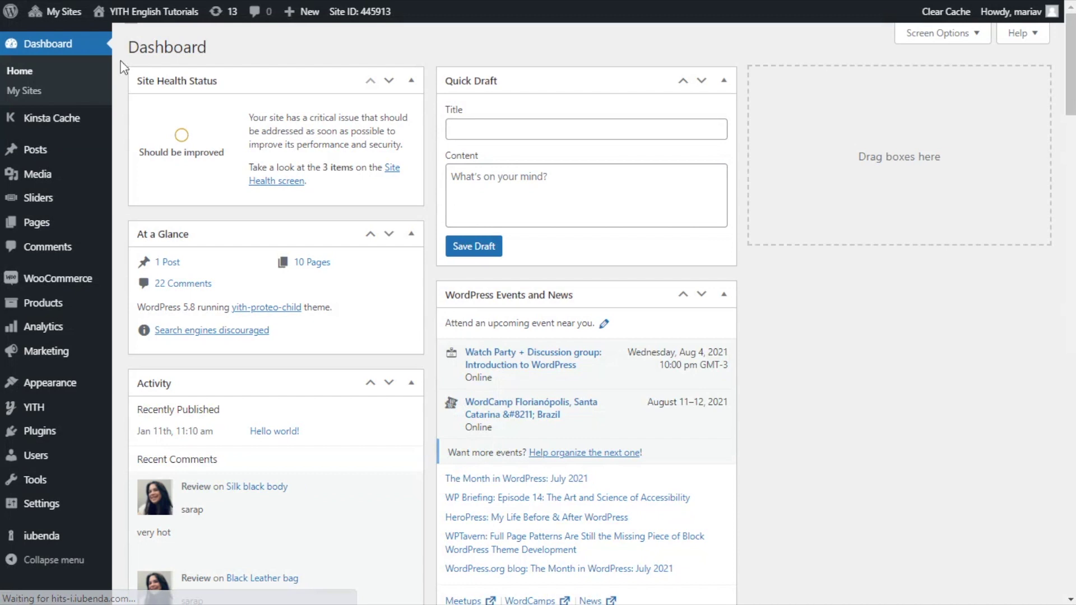
pyautogui.moveTo(79, 415)
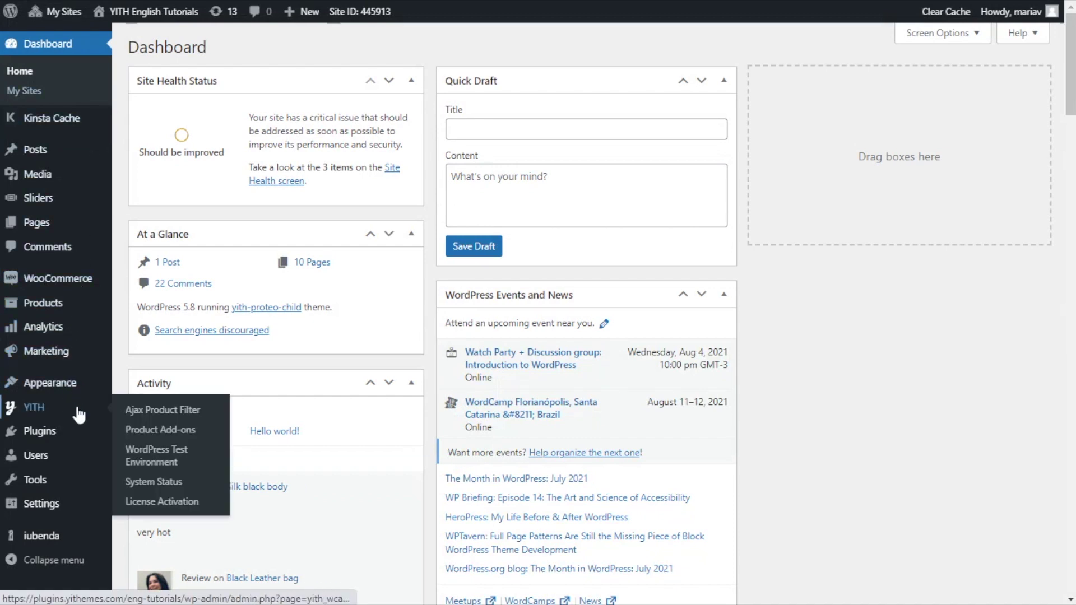
pyautogui.click(201, 442)
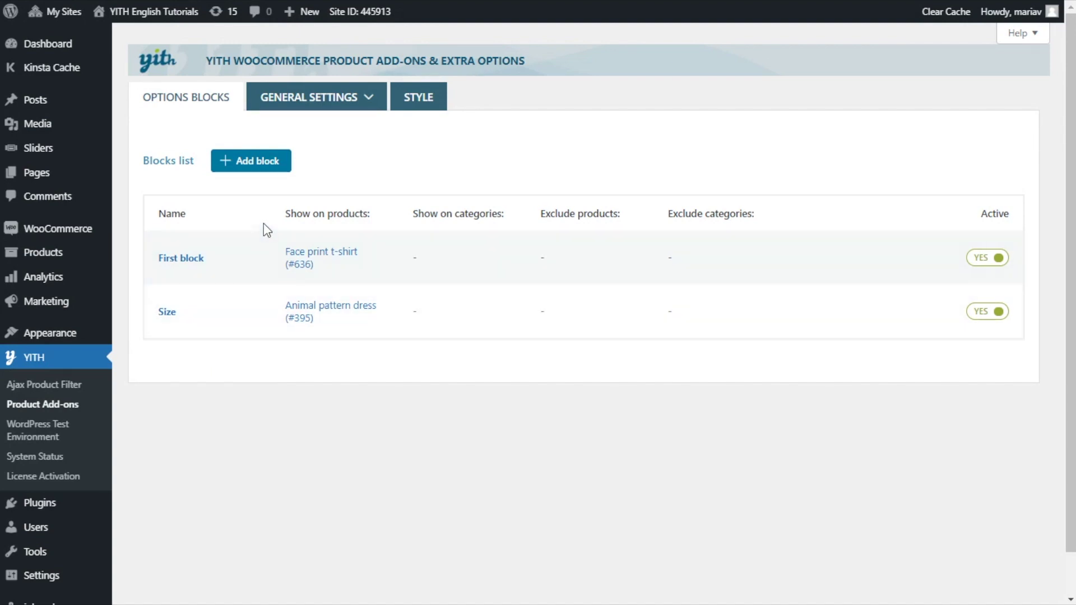
# - Add a new options block named 'Custom text'
pyautogui.click(258, 176)
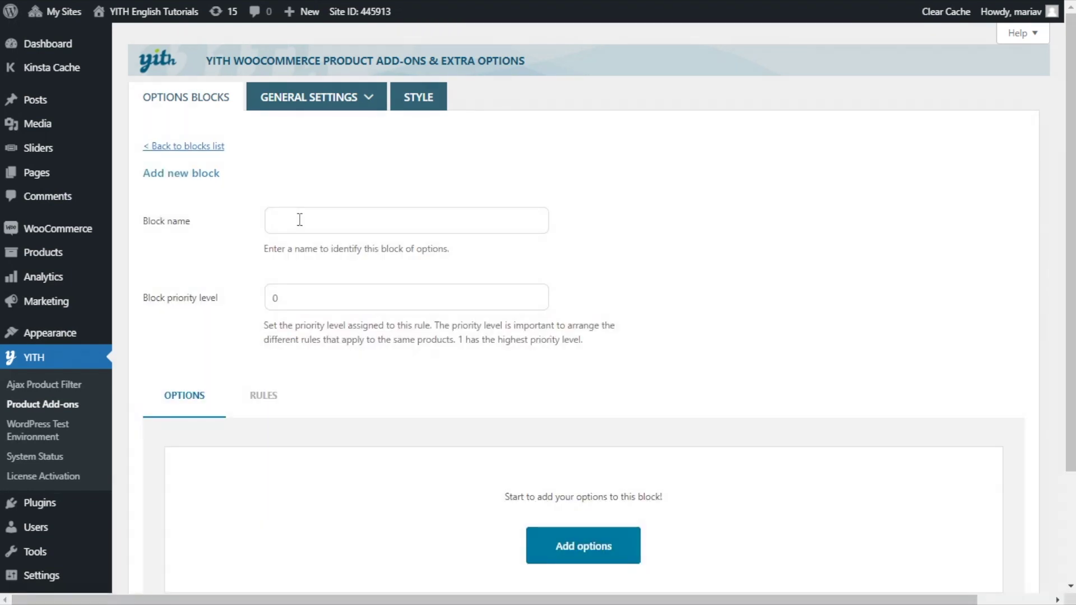
pyautogui.write('Custom text')
pyautogui.scroll(-3, 469, 373)
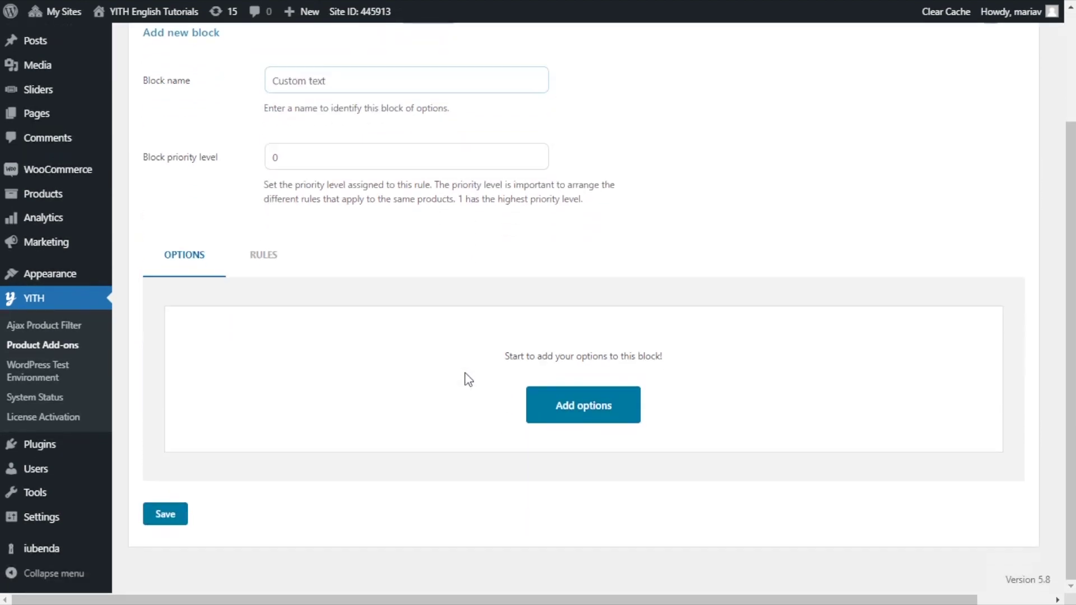
# - Add an Input text option to the block, titled 'Add your text'
pyautogui.click(594, 424)
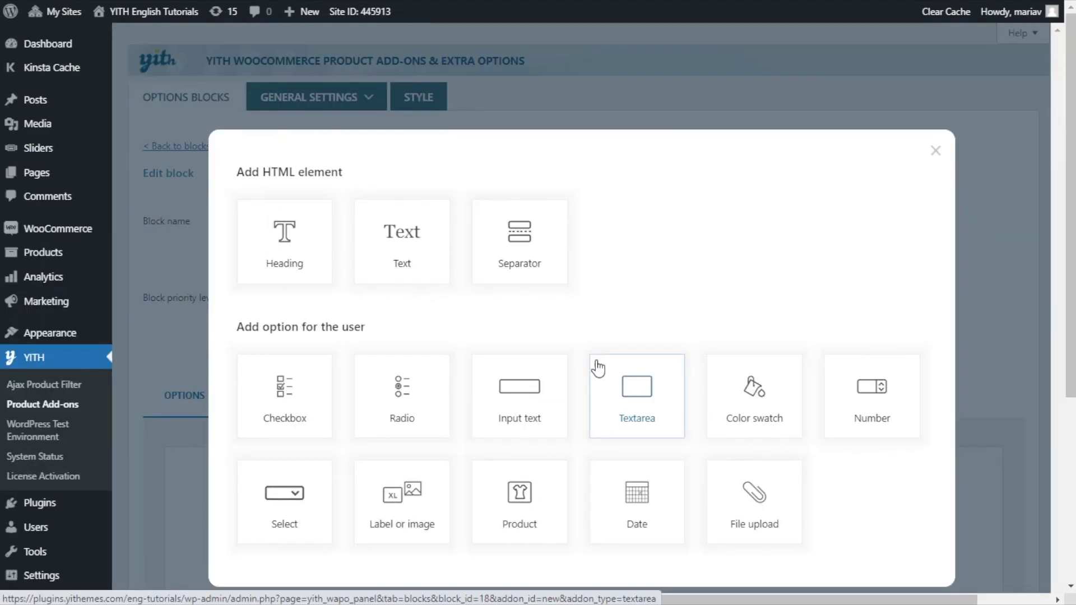
pyautogui.scroll(-3, 594, 348)
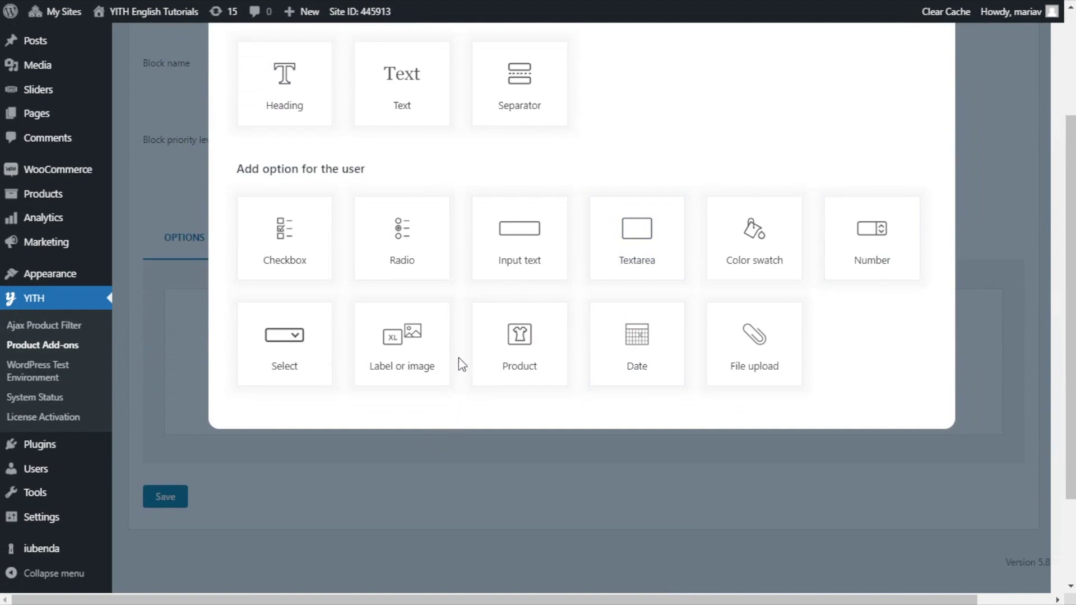
pyautogui.click(488, 244)
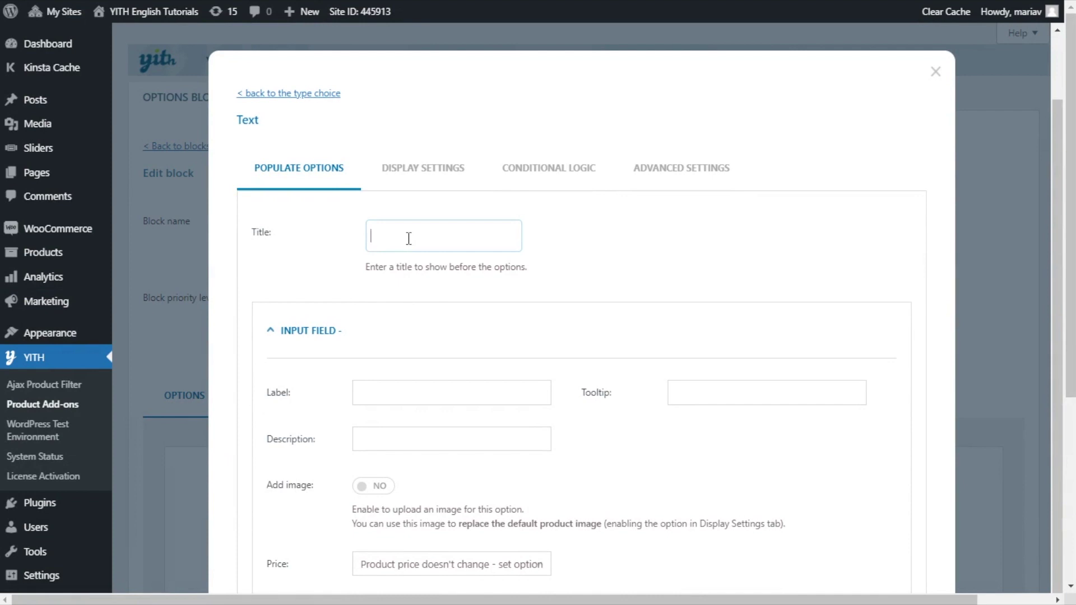
pyautogui.write('Add your text')
pyautogui.scroll(-2, 458, 264)
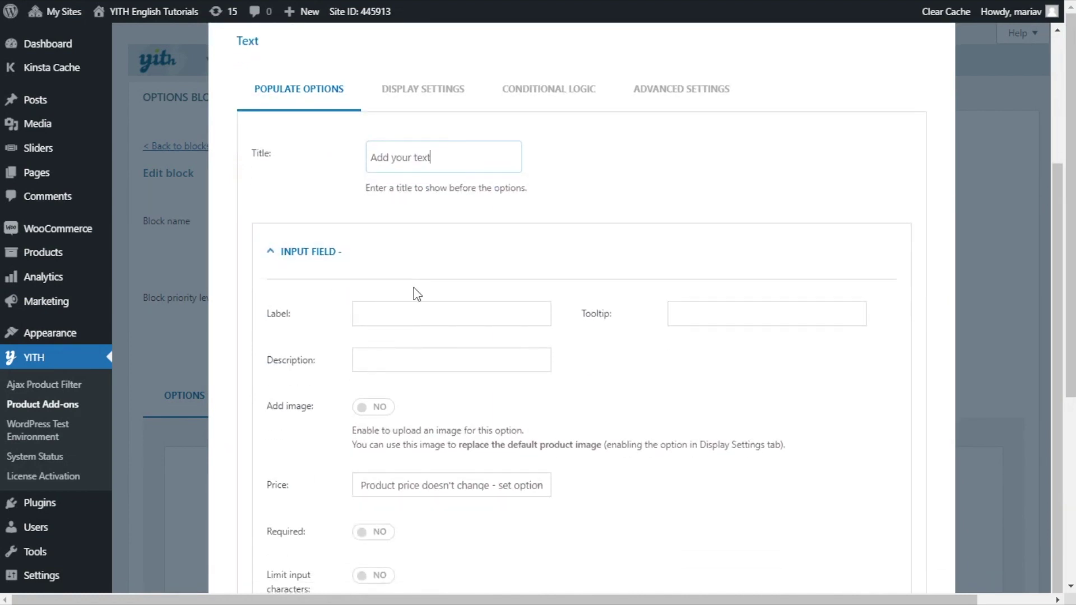
pyautogui.scroll(-1, 416, 308)
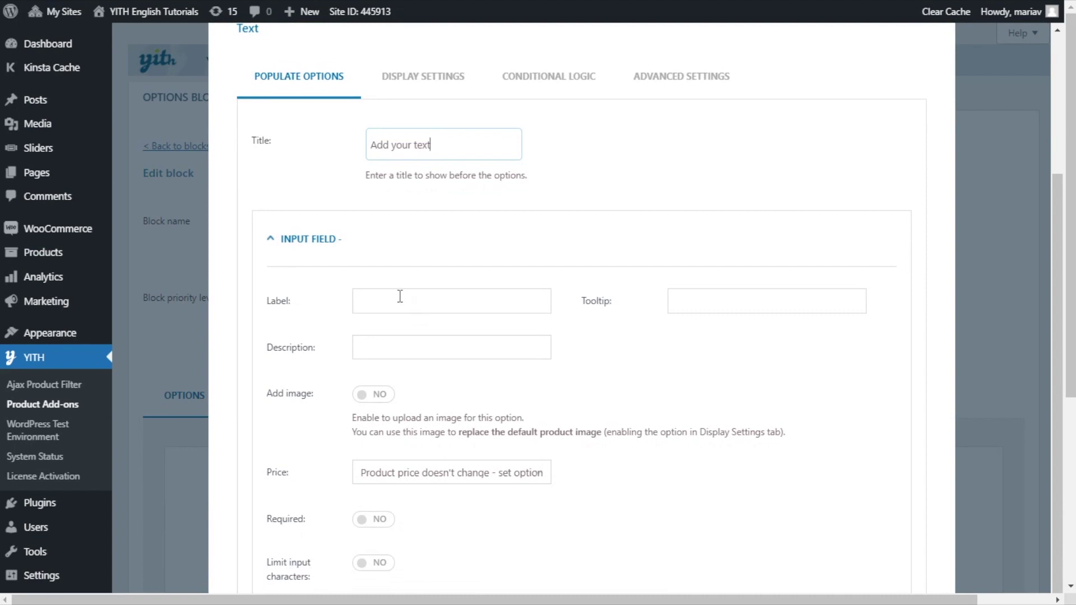
# - Label the first input field 'Front print' with tooltip 'Front print text'
pyautogui.write('Front print')
pyautogui.click(683, 297)
pyautogui.write('Front print te')
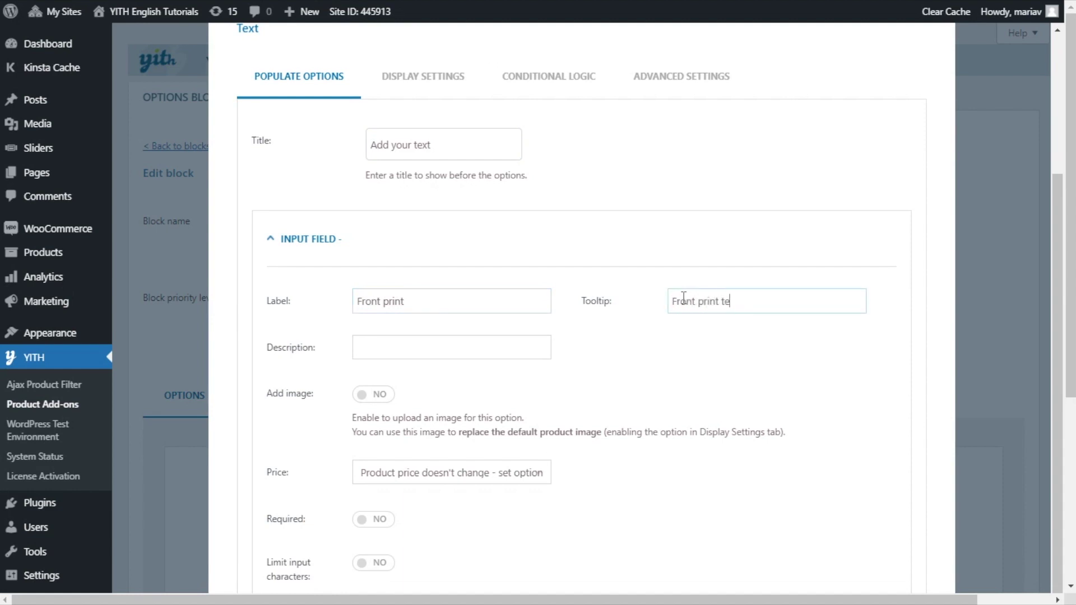
pyautogui.write('xt')
pyautogui.scroll(-1, 284, 363)
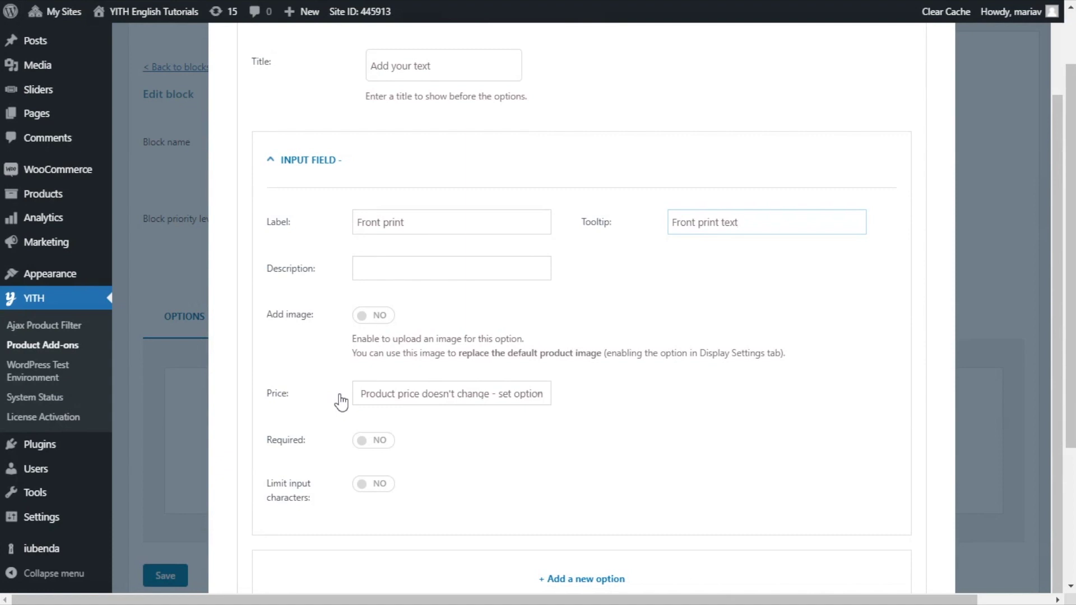
pyautogui.scroll(-1, 340, 402)
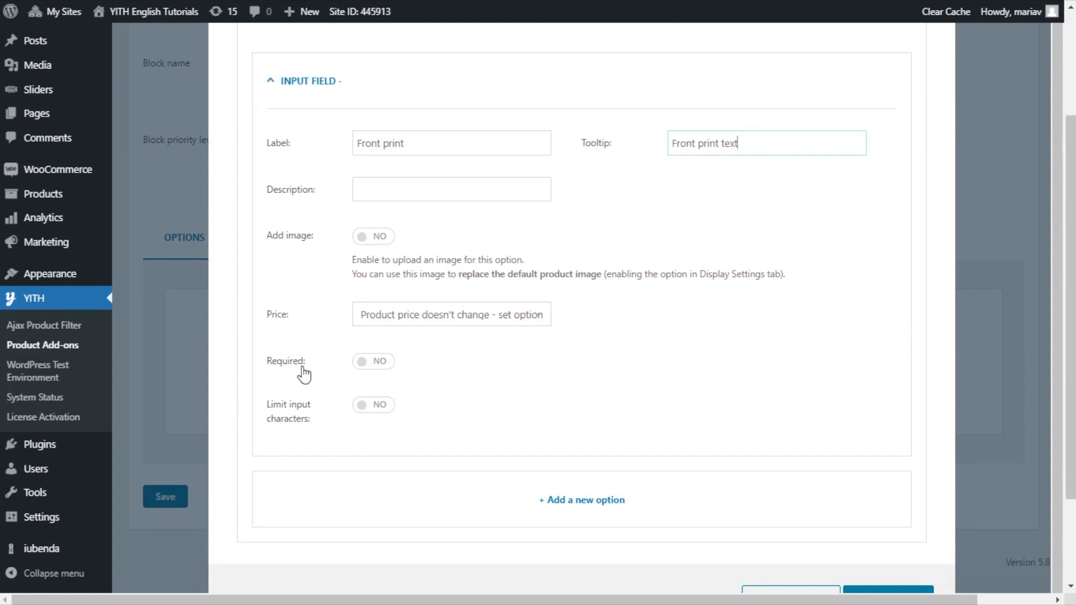
# - Make Front print required and limit it to 10 characters maximum
pyautogui.click(381, 367)
pyautogui.click(373, 416)
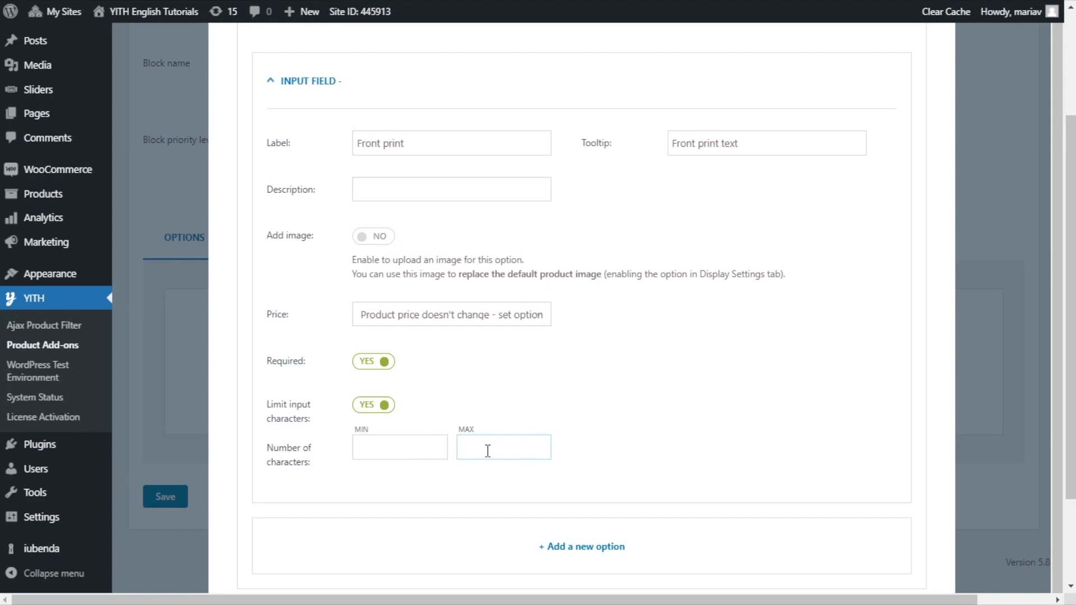
pyautogui.write('10')
pyautogui.scroll(-2, 661, 359)
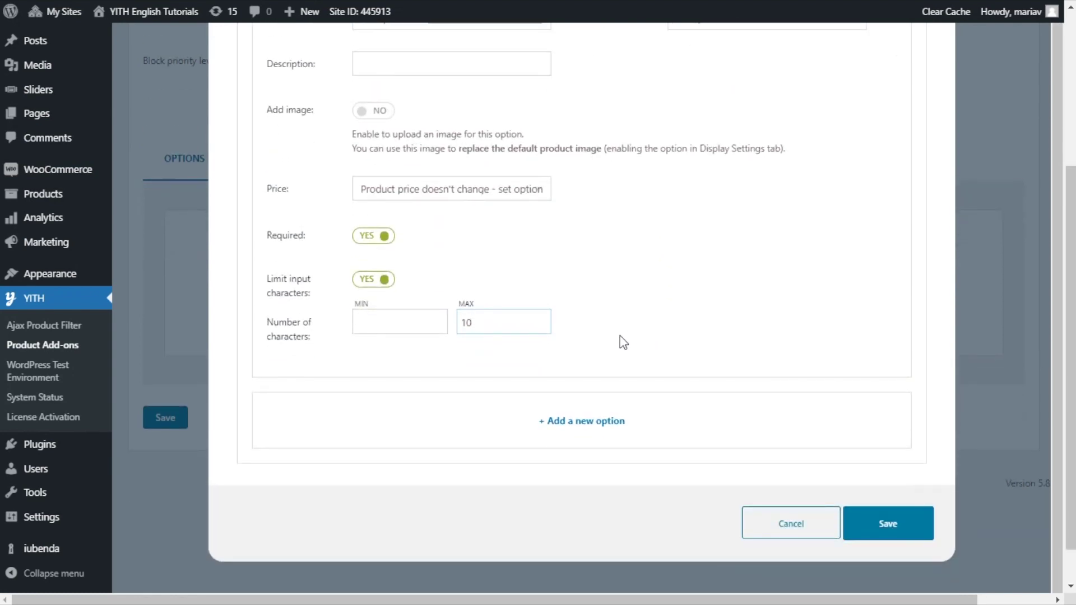
# - Add a second input field labelled 'Back print' with tooltip 'Back print tex'
pyautogui.click(580, 445)
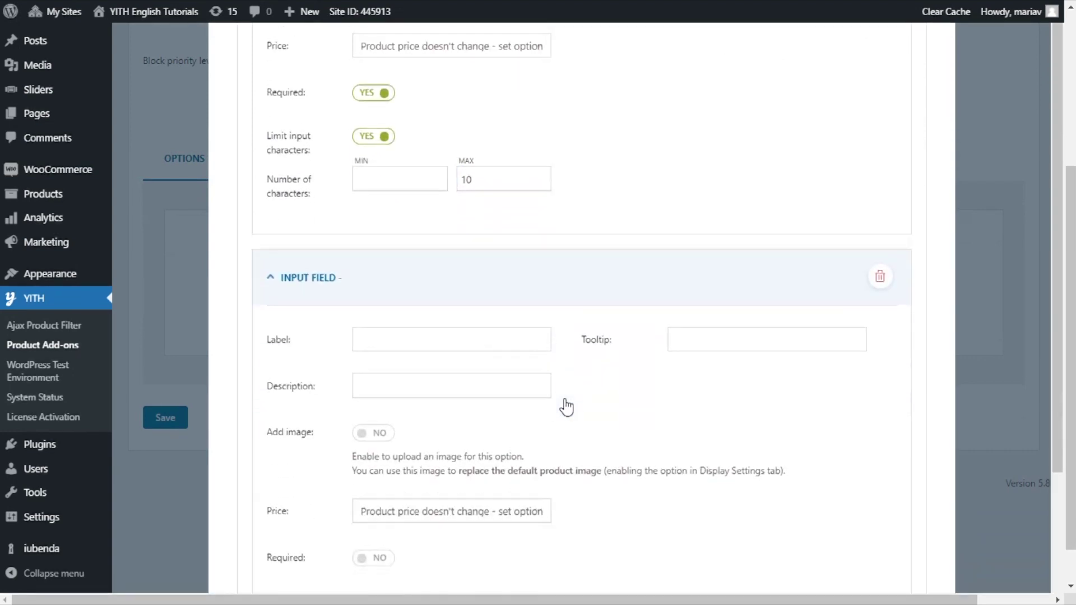
pyautogui.click(431, 324)
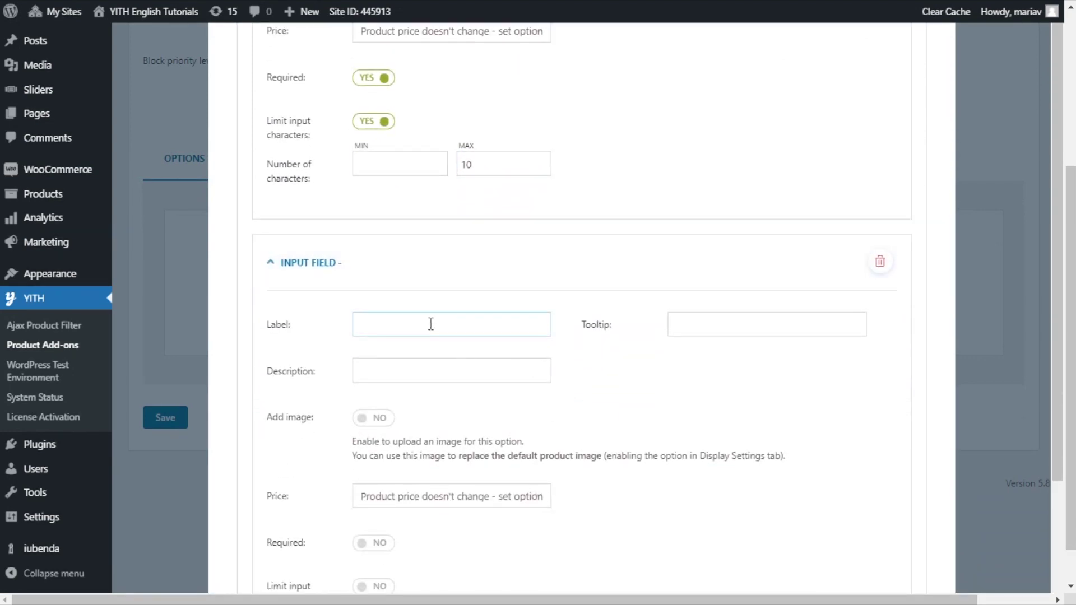
pyautogui.write('Back print')
pyautogui.click(678, 323)
pyautogui.write('Back print')
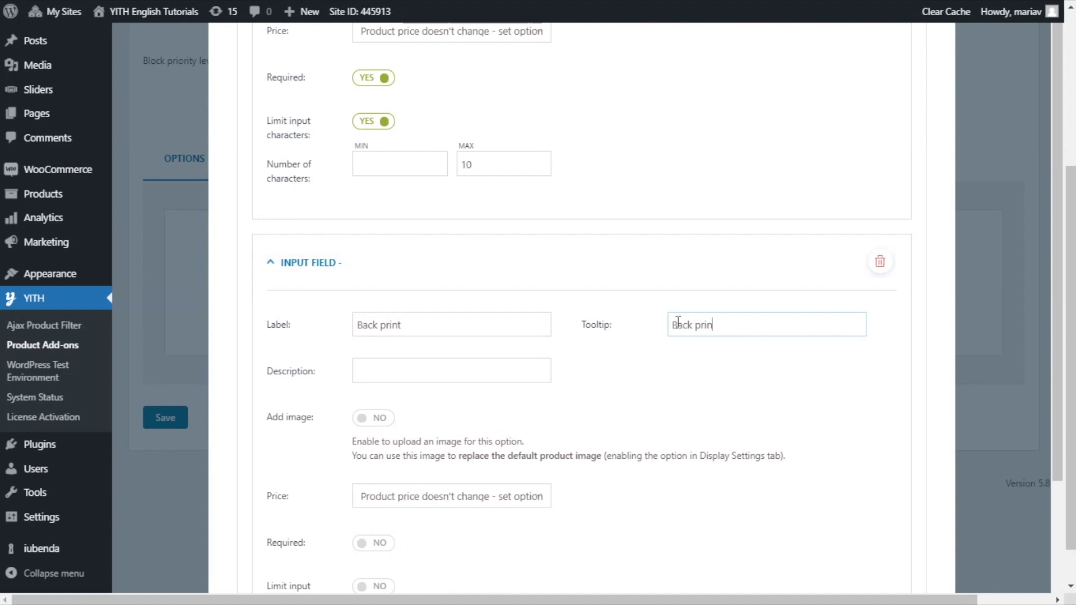
pyautogui.write(' text')
pyautogui.scroll(-3, 320, 422)
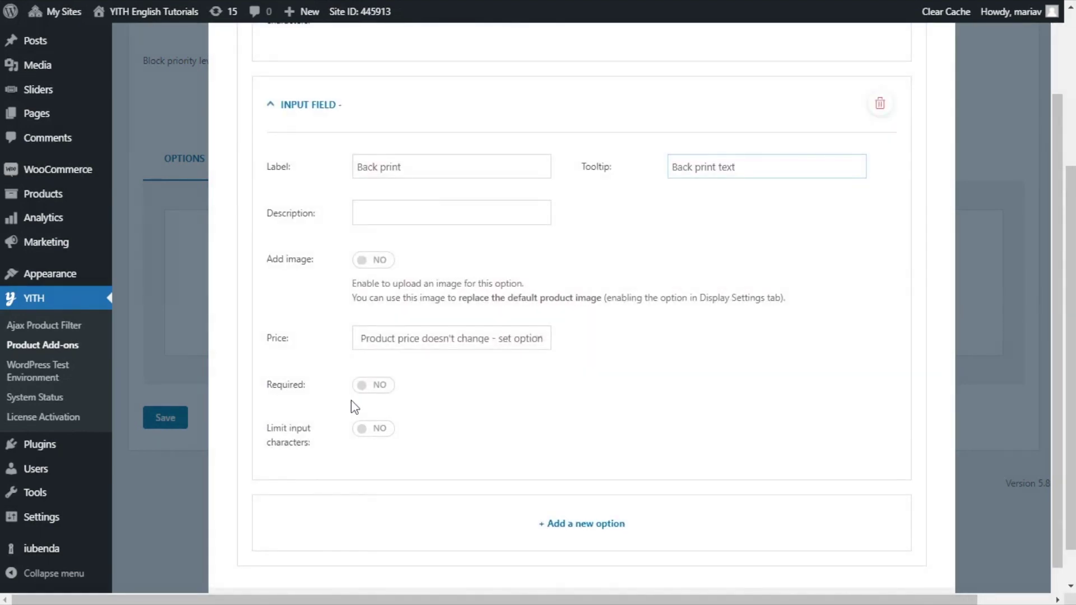
# - Make Back print required with a 10-character maximum, then save the option
pyautogui.click(373, 393)
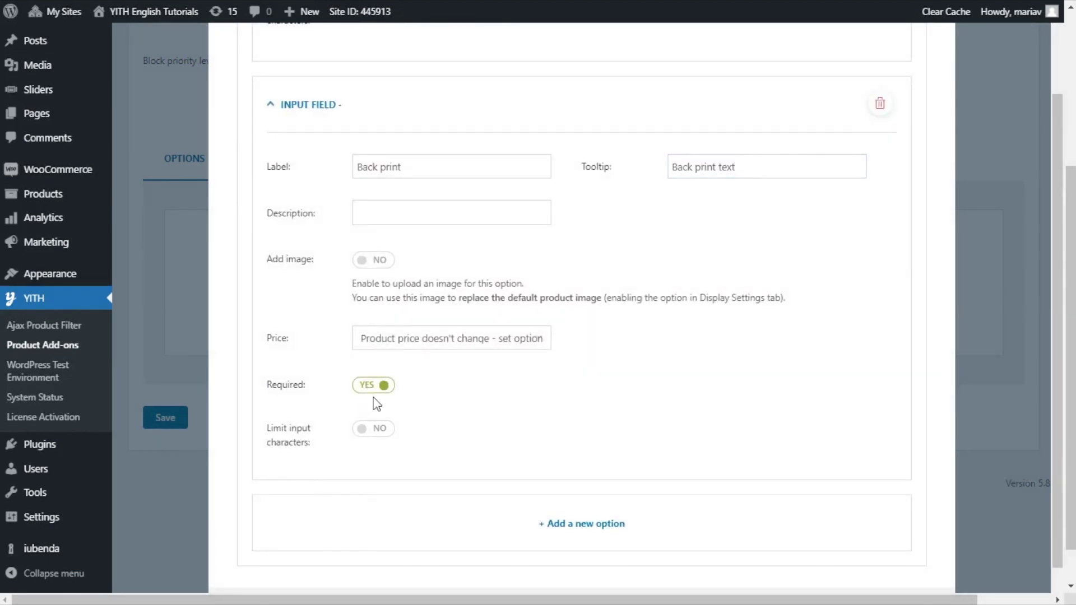
pyautogui.click(375, 431)
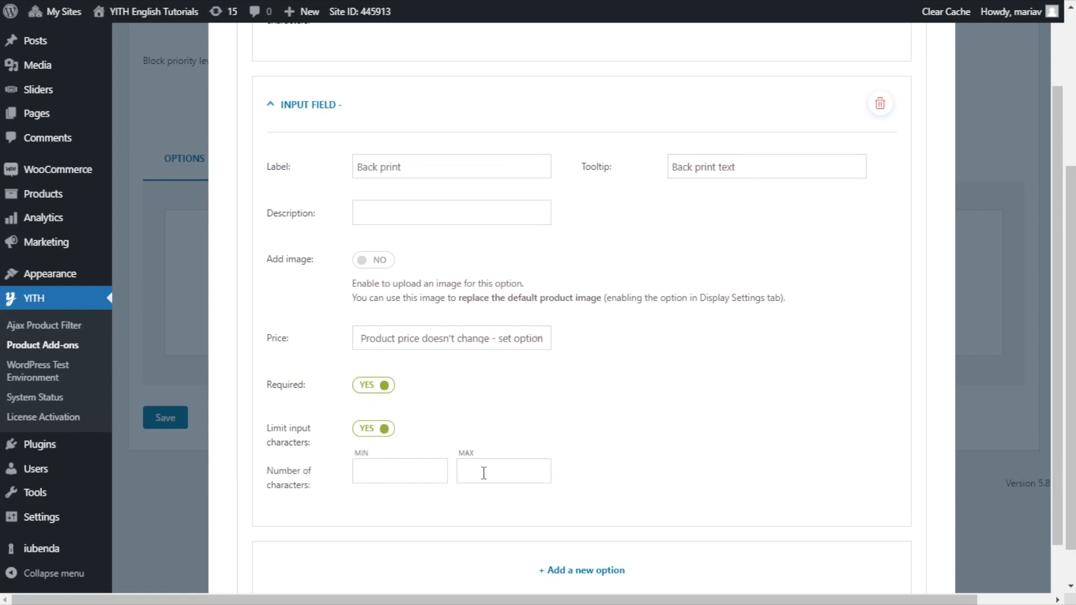
pyautogui.write('10')
pyautogui.scroll(2, 751, 412)
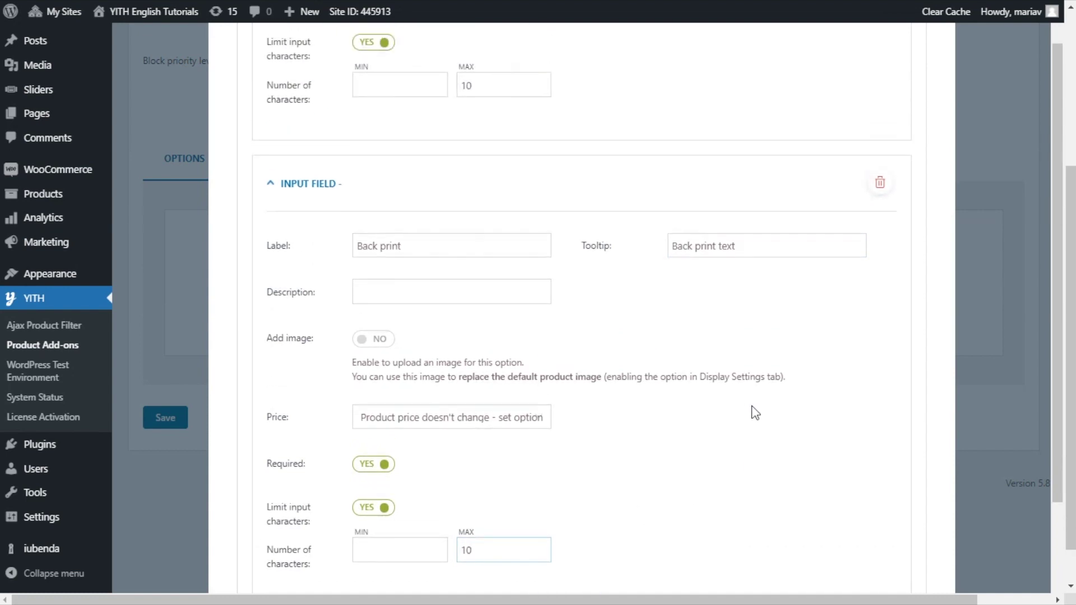
pyautogui.scroll(5, 755, 413)
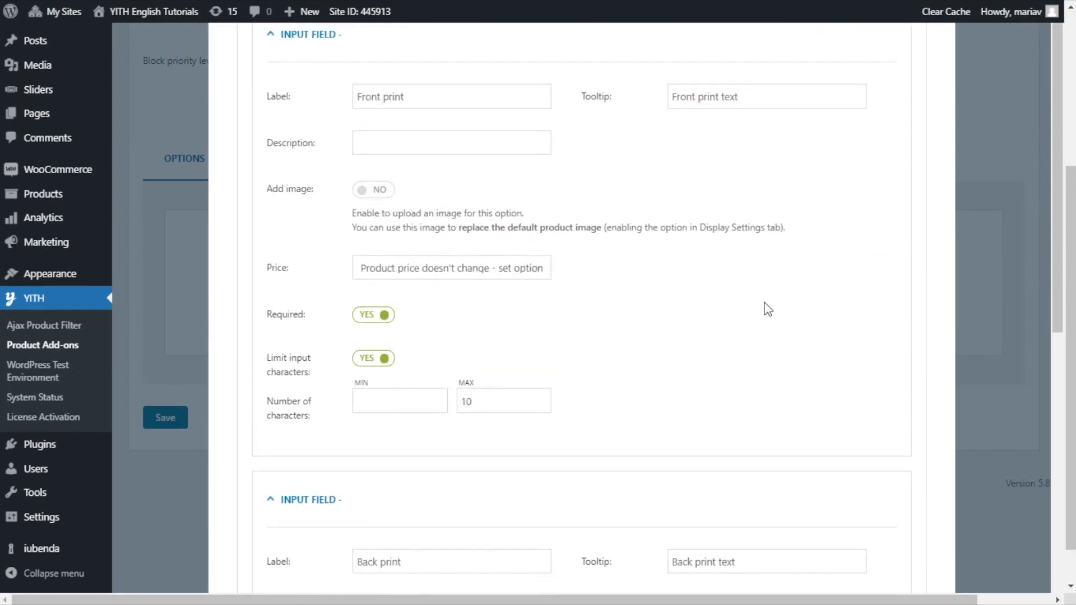
pyautogui.scroll(1, 768, 310)
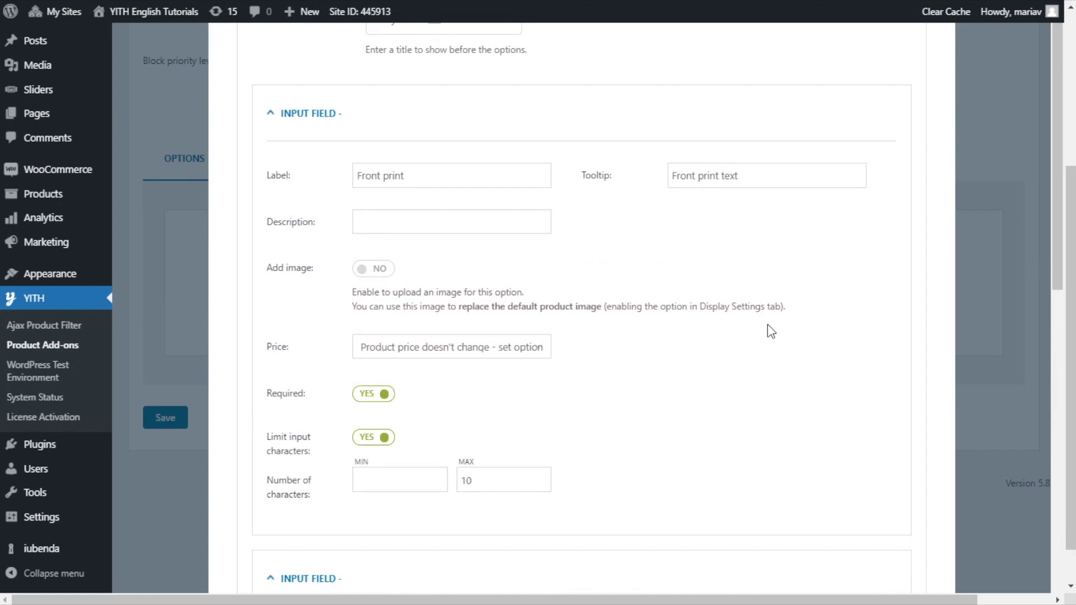
pyautogui.scroll(-7, 770, 323)
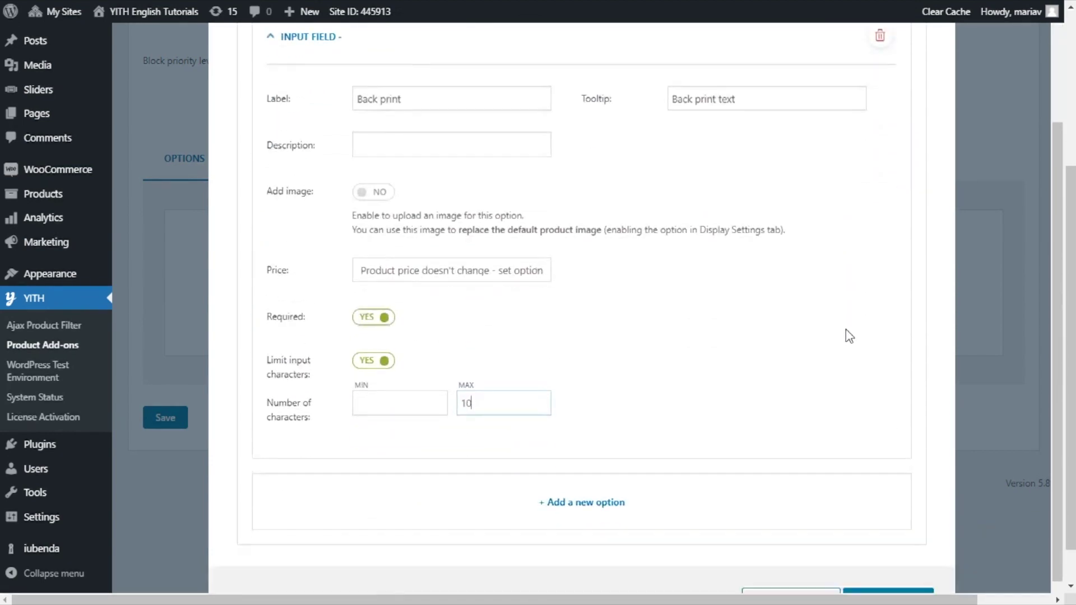
pyautogui.scroll(-1, 845, 329)
pyautogui.click(890, 532)
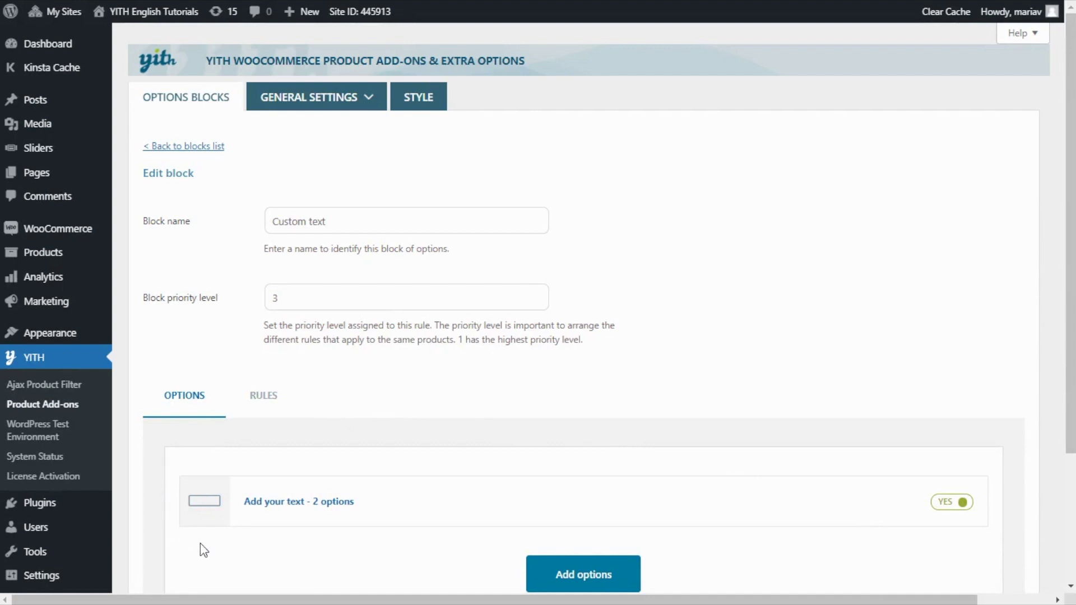
# - Set the block's rules to apply only to the product Custom T-shirt (#1033)
pyautogui.moveTo(255, 527)
pyautogui.moveTo(287, 532)
pyautogui.click(263, 409)
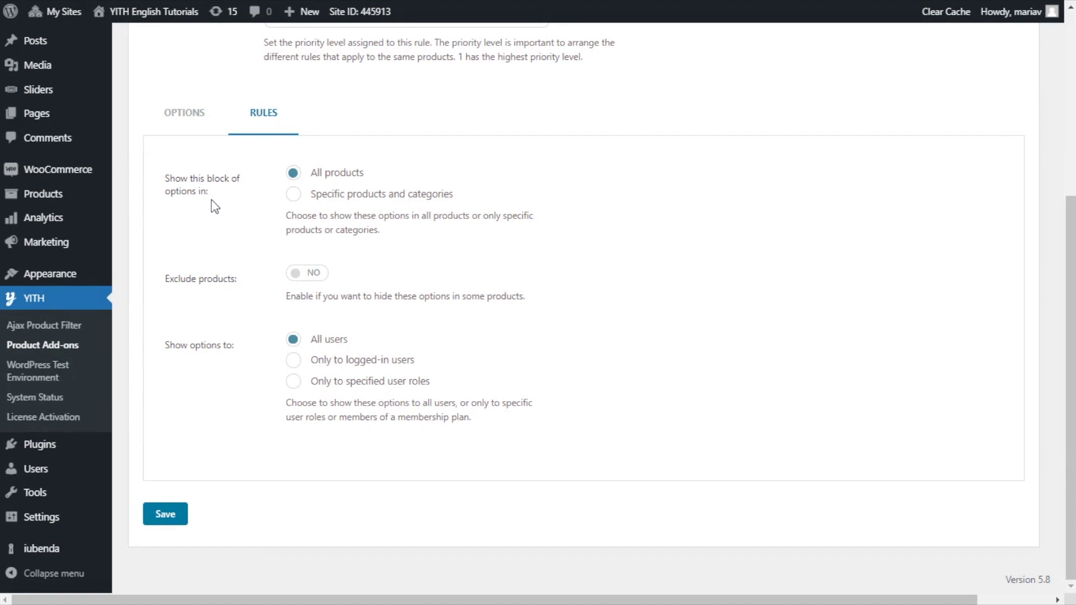
pyautogui.click(293, 195)
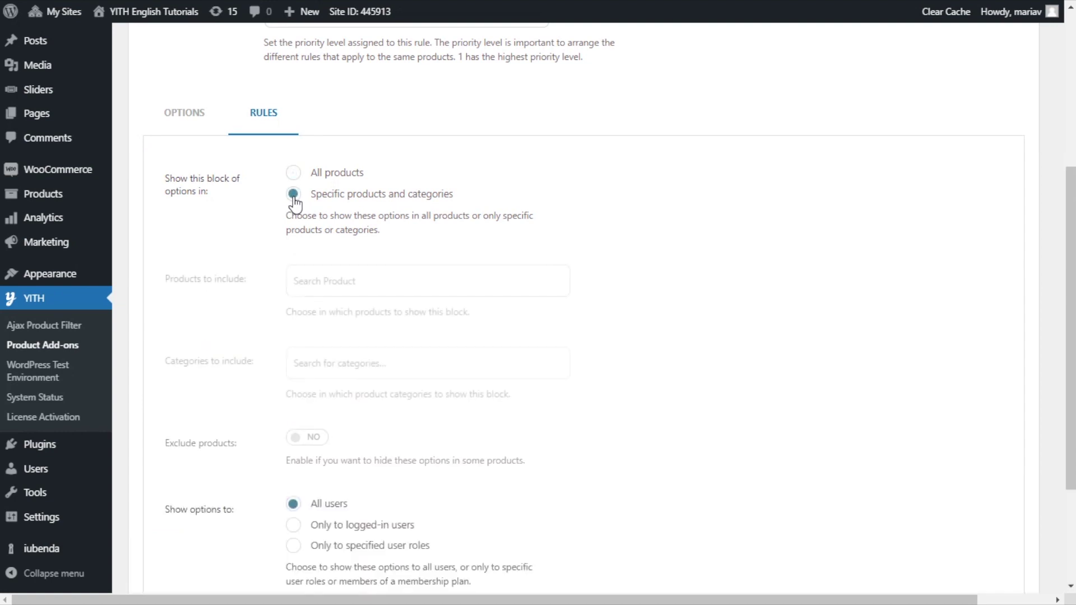
pyautogui.click(316, 279)
pyautogui.write('custom')
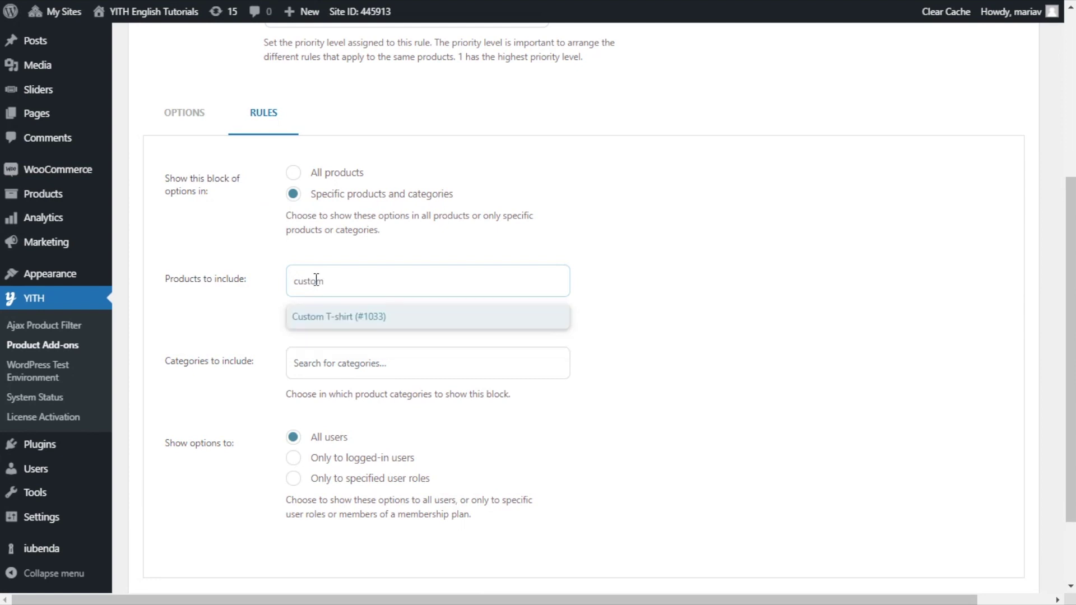
pyautogui.click(338, 318)
# - Save the Custom text block with its new product rule
pyautogui.scroll(-2, 285, 318)
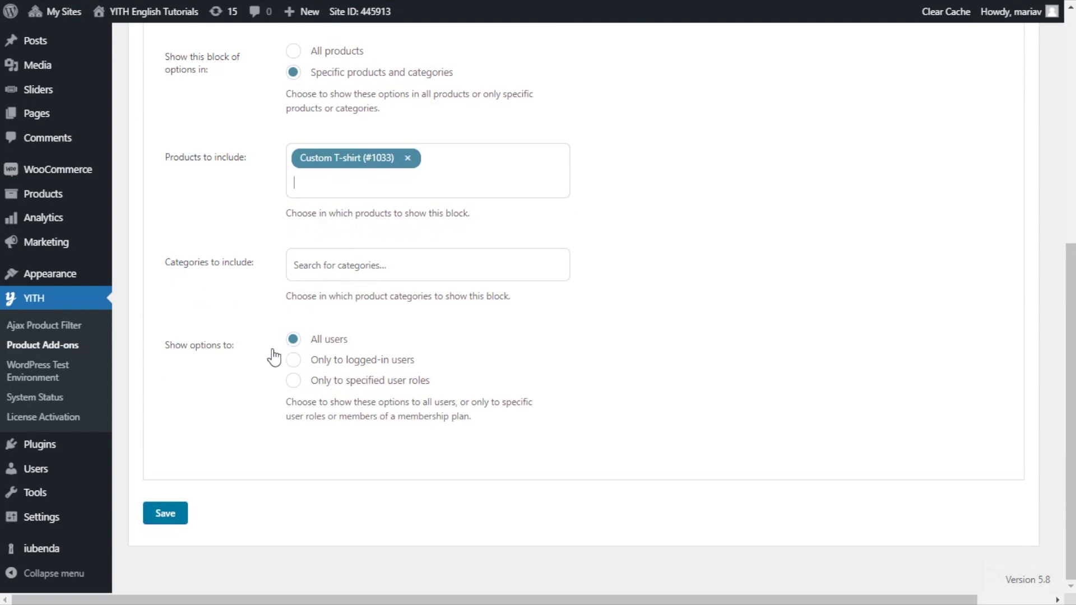
pyautogui.click(167, 513)
pyautogui.scroll(-3, 166, 511)
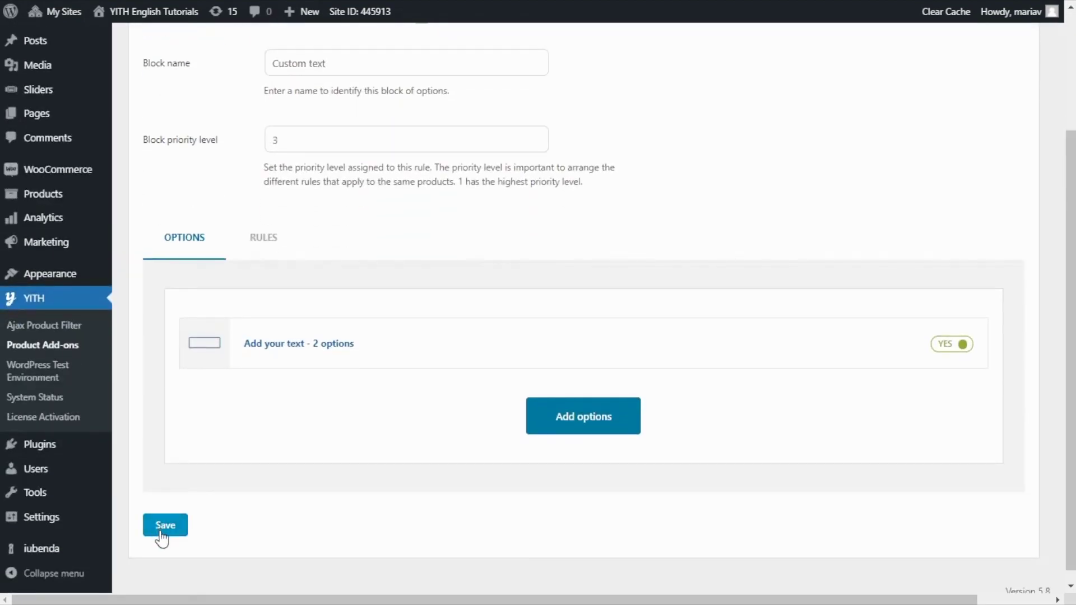
pyautogui.click(161, 532)
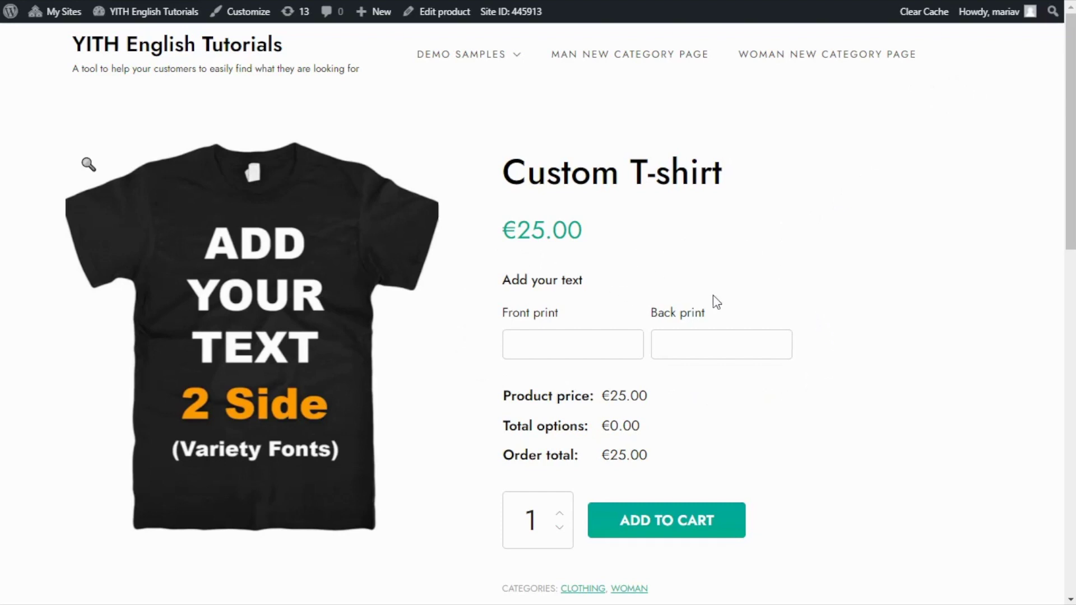
# - Enter 'Hakuna' as the front print and 'Matata' as the back print
pyautogui.moveTo(565, 309)
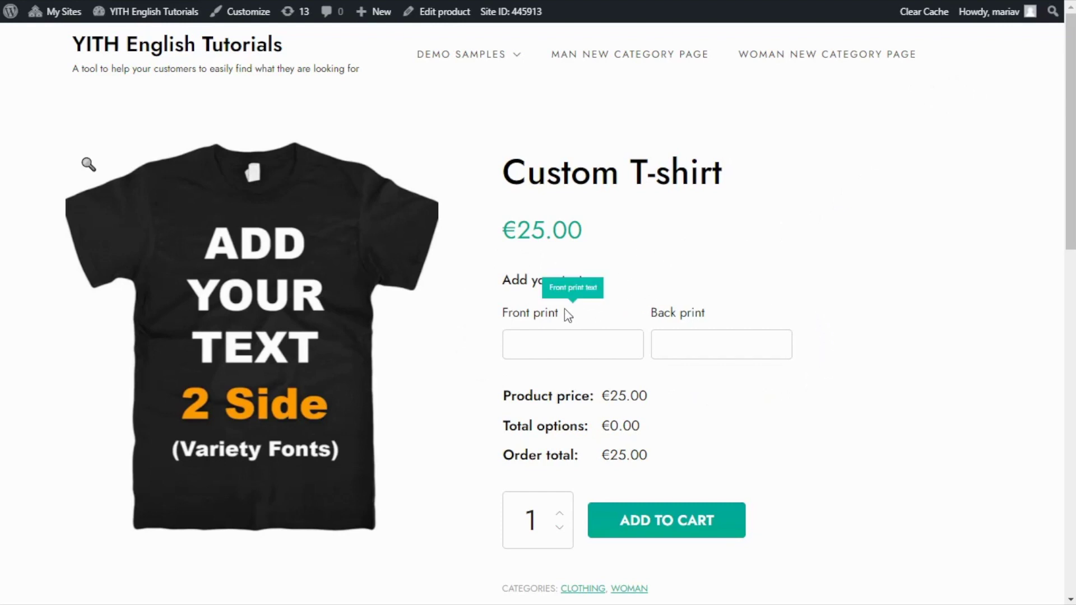
pyautogui.moveTo(662, 317)
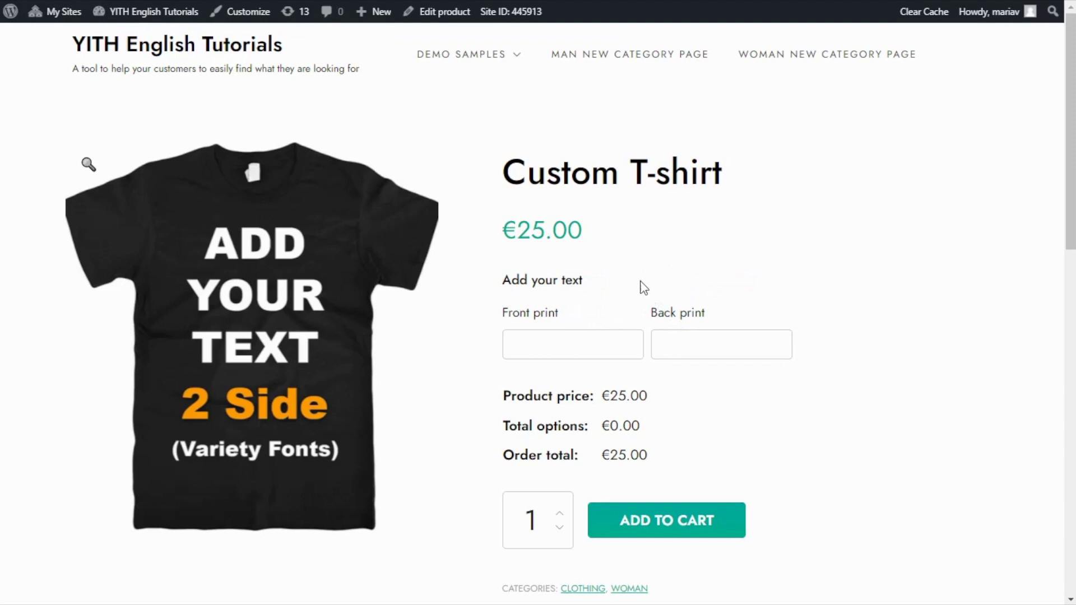
pyautogui.click(551, 340)
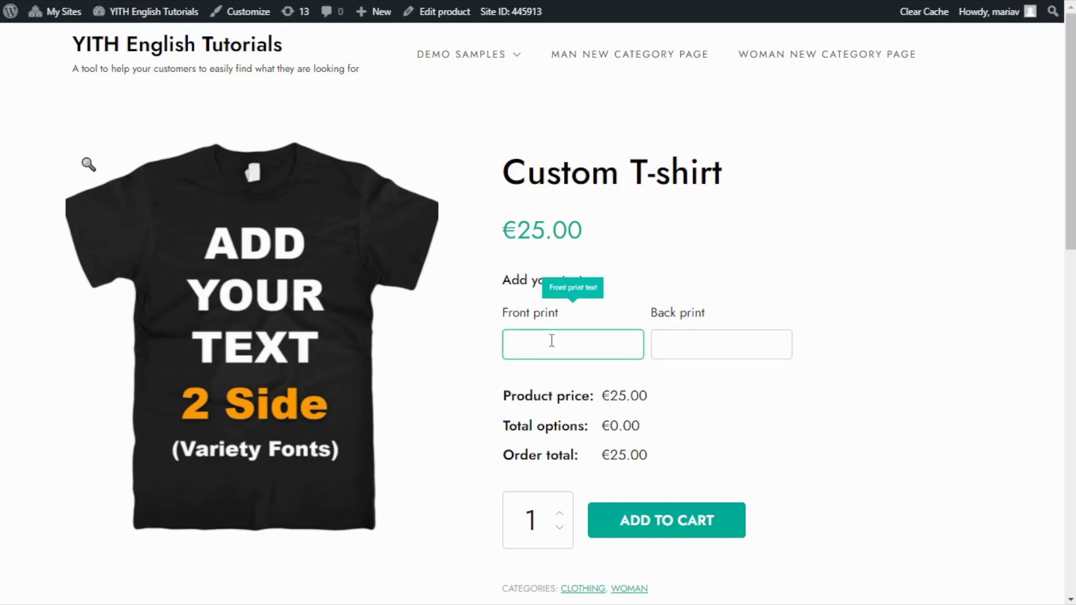
pyautogui.write('Hakuna')
pyautogui.press('Tab')
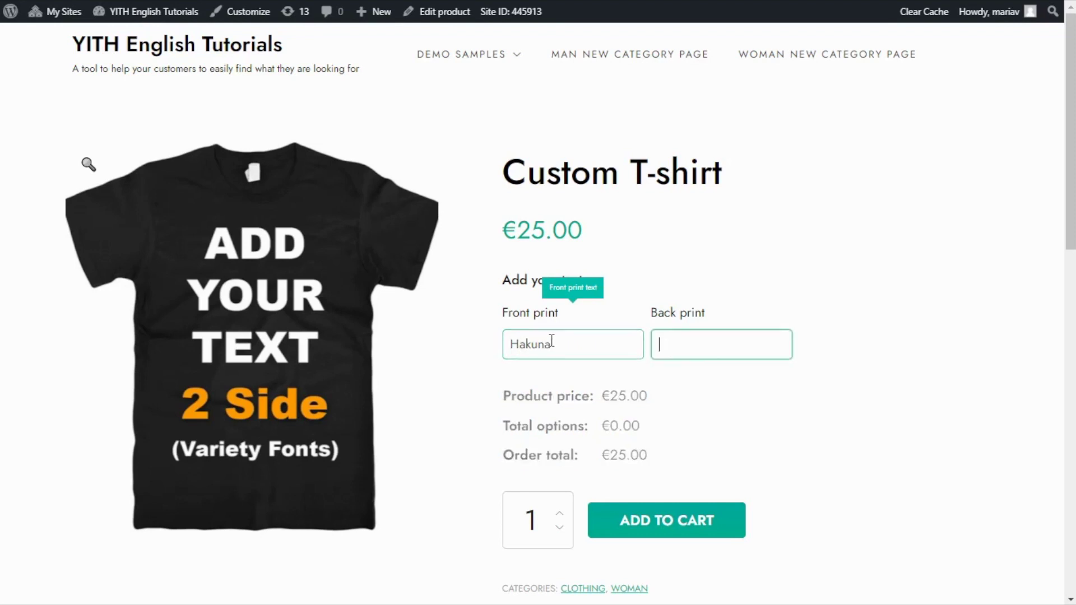
pyautogui.write('Matata')
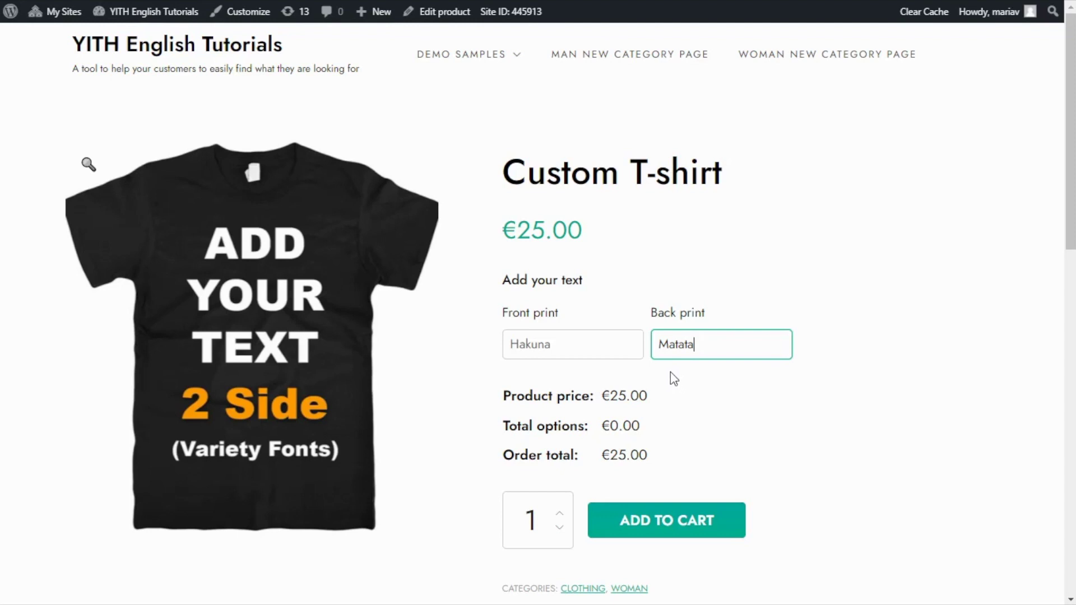
pyautogui.click(587, 346)
pyautogui.write('Mat')
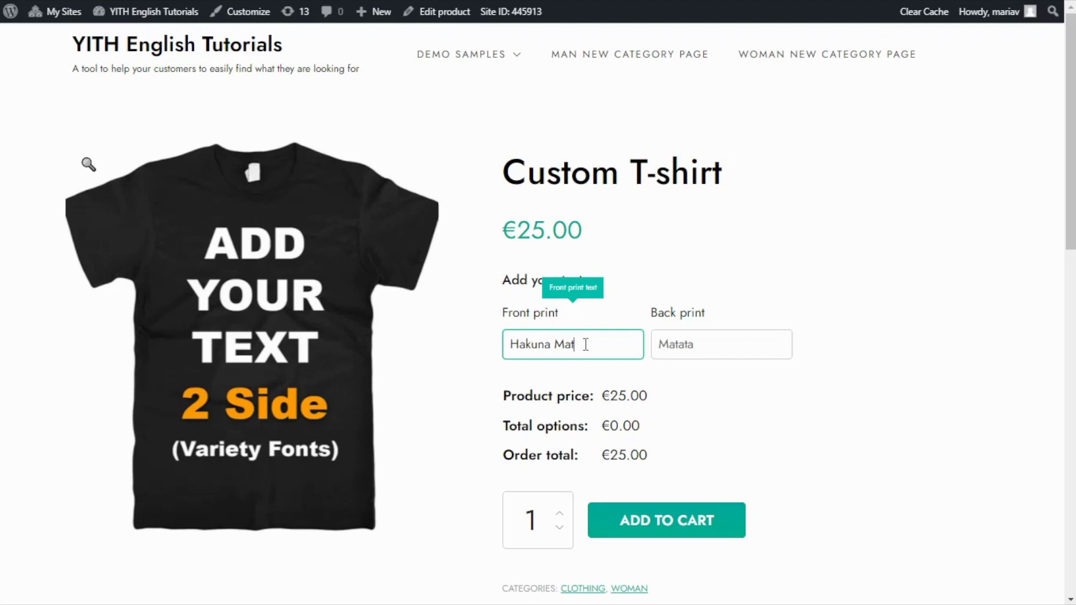
pyautogui.press('BackSpace')
pyautogui.press('BackSpace')
pyautogui.press('BackSpace')
pyautogui.press('BackSpace')
pyautogui.press('BackSpace')
pyautogui.press('BackSpace')
pyautogui.press('BackSpace')
pyautogui.press('BackSpace')
pyautogui.press('BackSpace')
pyautogui.press('BackSpace')
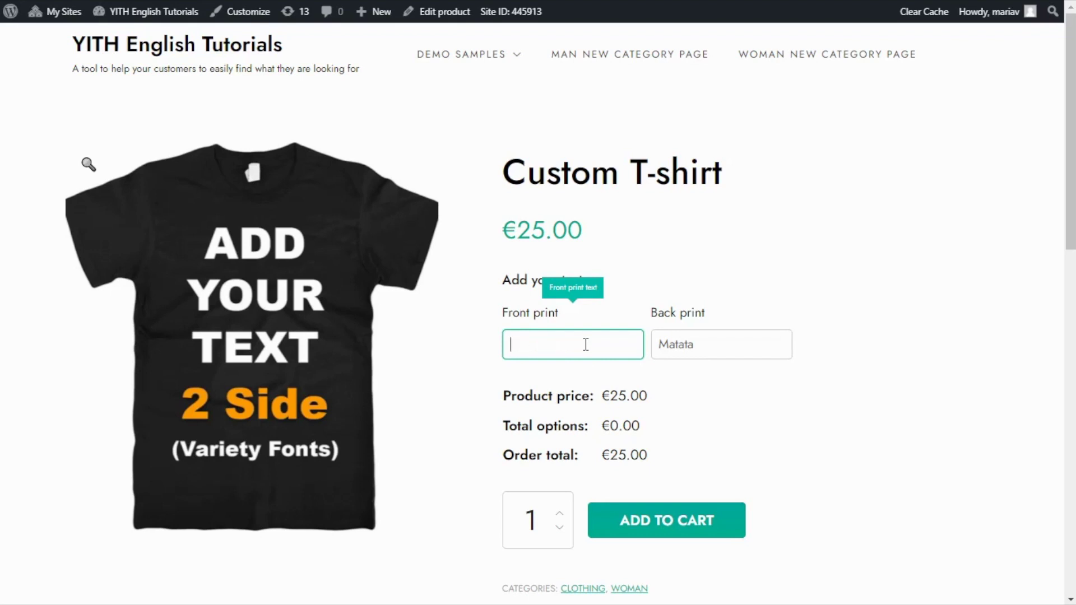
pyautogui.click(713, 343)
pyautogui.press('BackSpace')
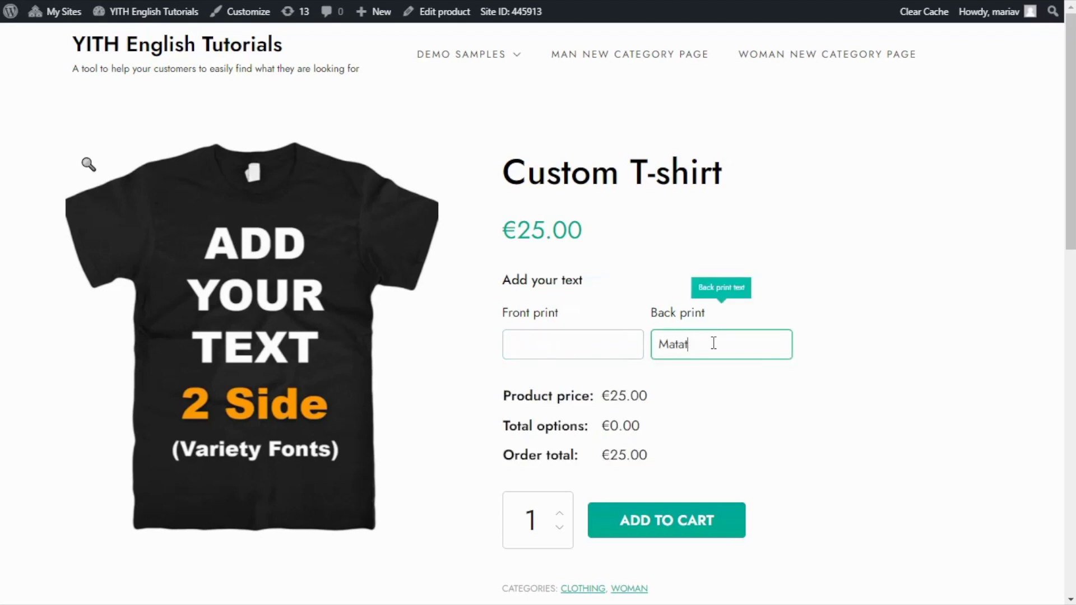
pyautogui.press('BackSpace')
pyautogui.press('BackSpace')
pyautogui.press('BackSpace')
pyautogui.press('BackSpace')
pyautogui.press('BackSpace')
pyautogui.click(665, 539)
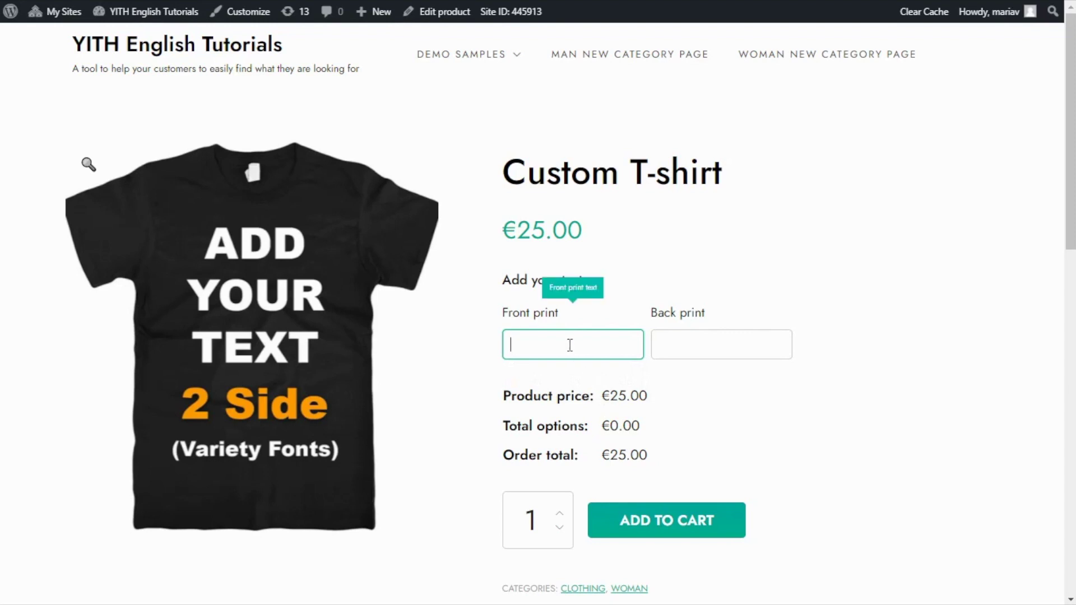
pyautogui.write('Ha')
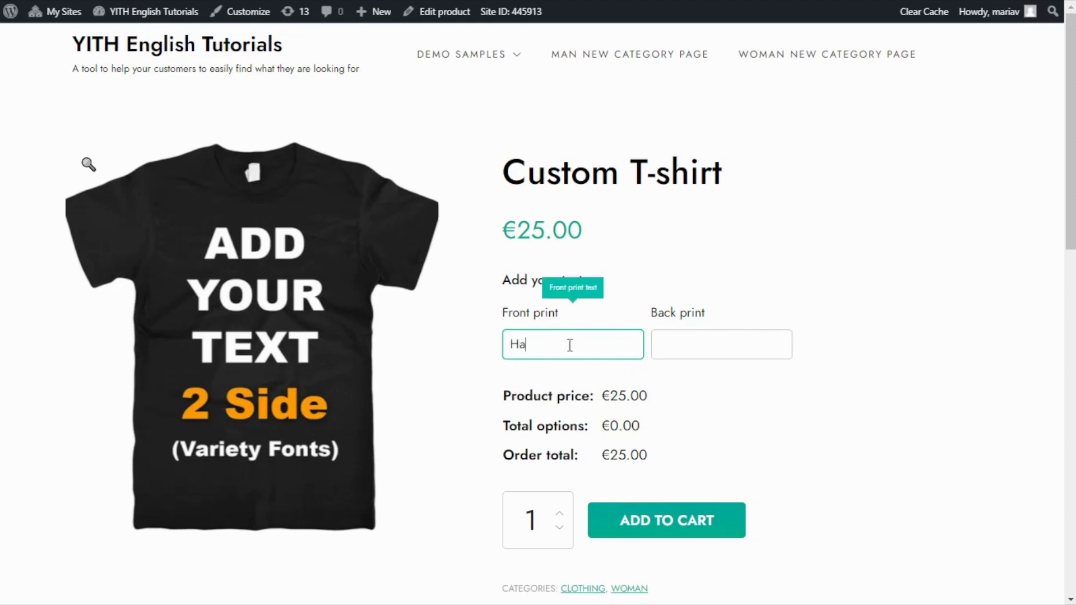
pyautogui.write('kuna')
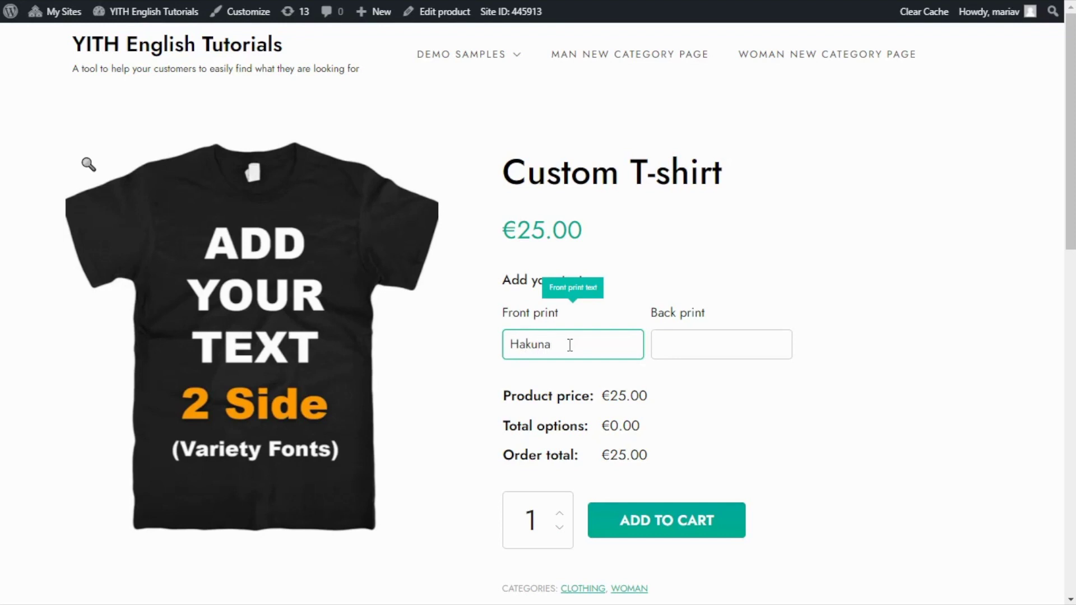
pyautogui.click(662, 540)
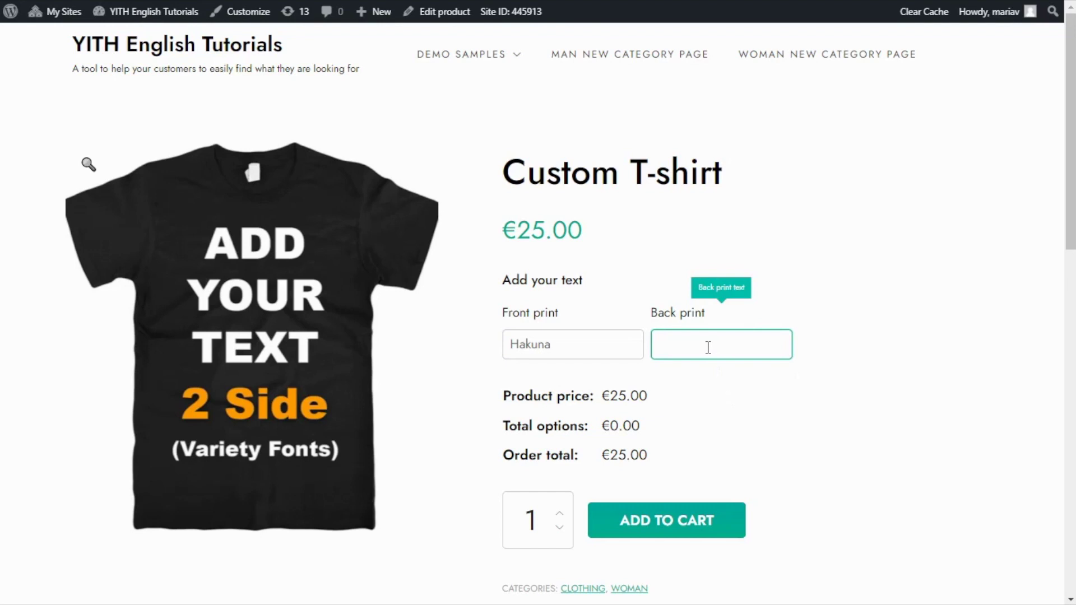
pyautogui.write('Matata')
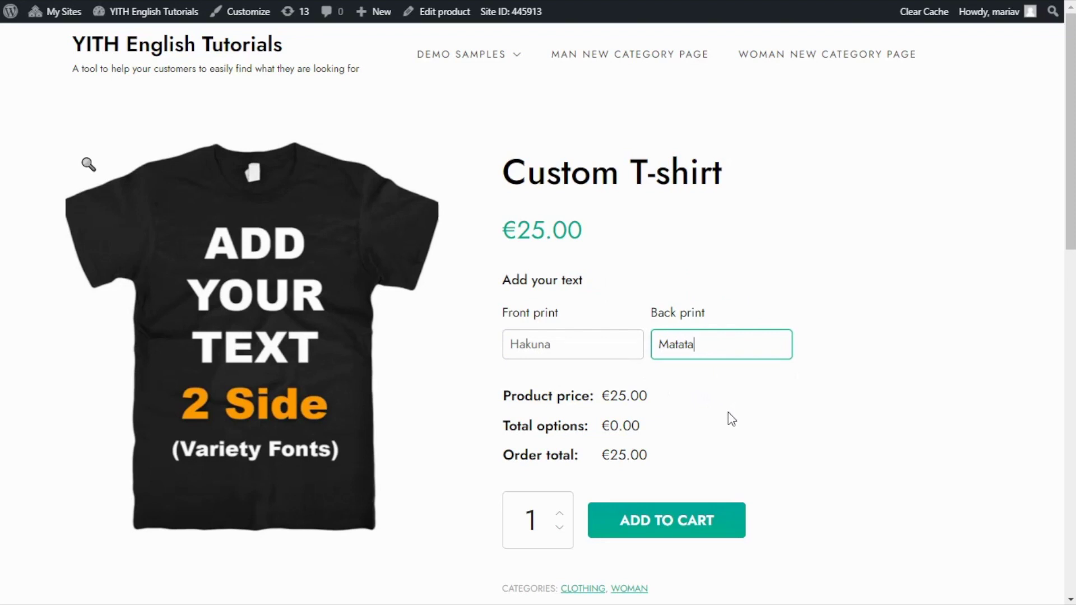
# - Add the personalised Custom T-shirt to the cart and view the cart
pyautogui.click(662, 527)
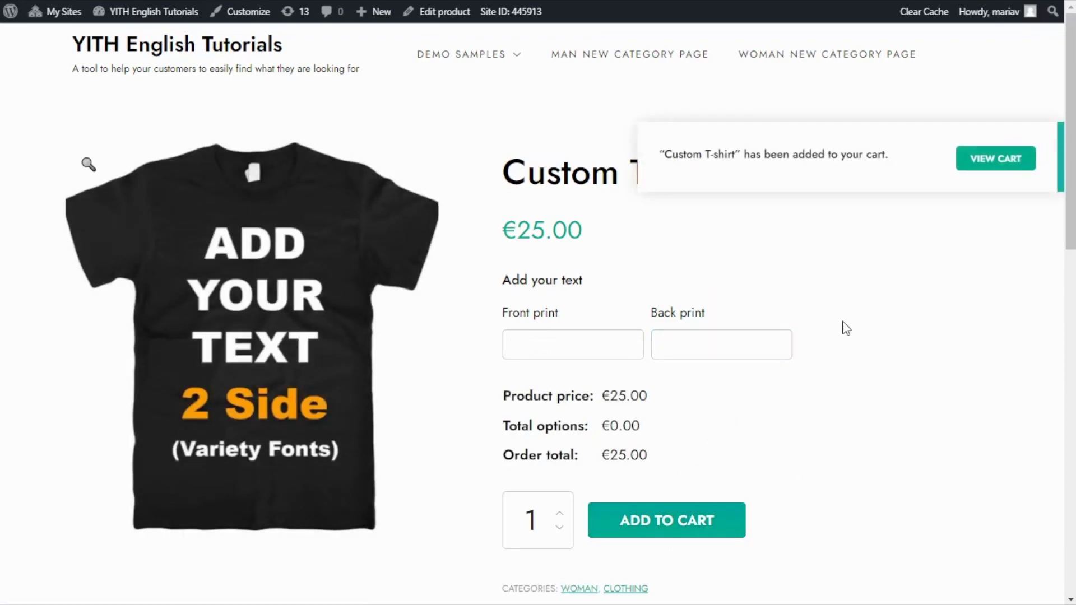
pyautogui.click(997, 159)
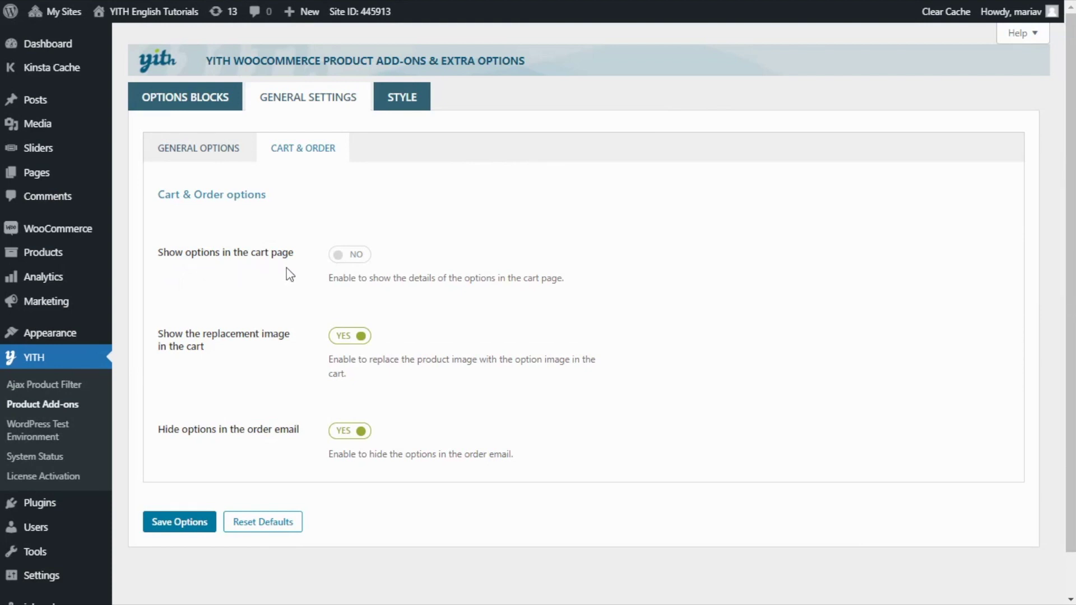
# - Switch Show options in the cart page to YES and save the Cart & Order settings
pyautogui.click(349, 256)
pyautogui.click(180, 527)
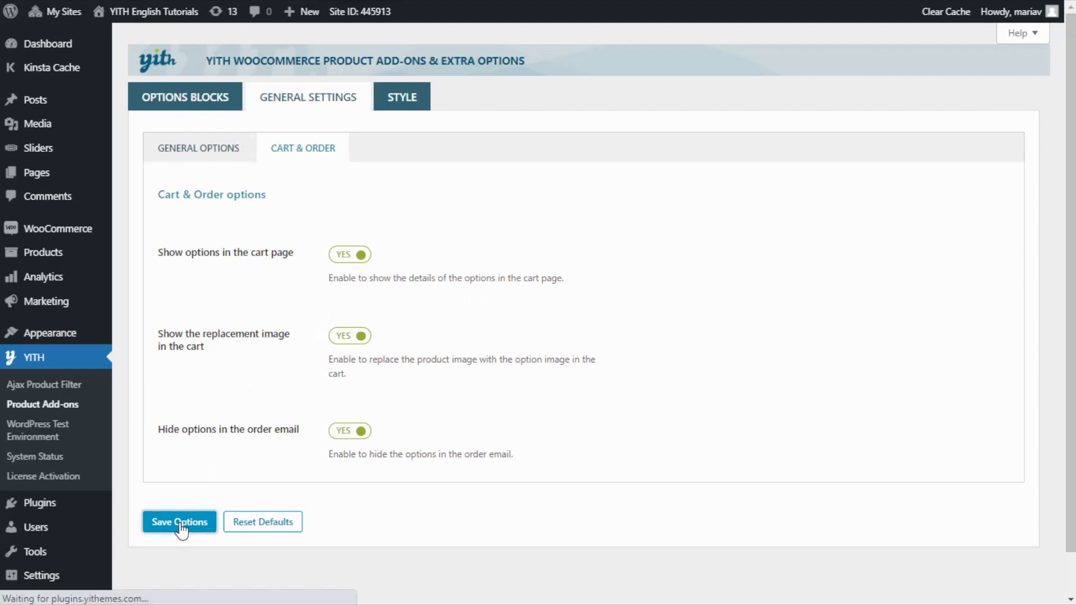